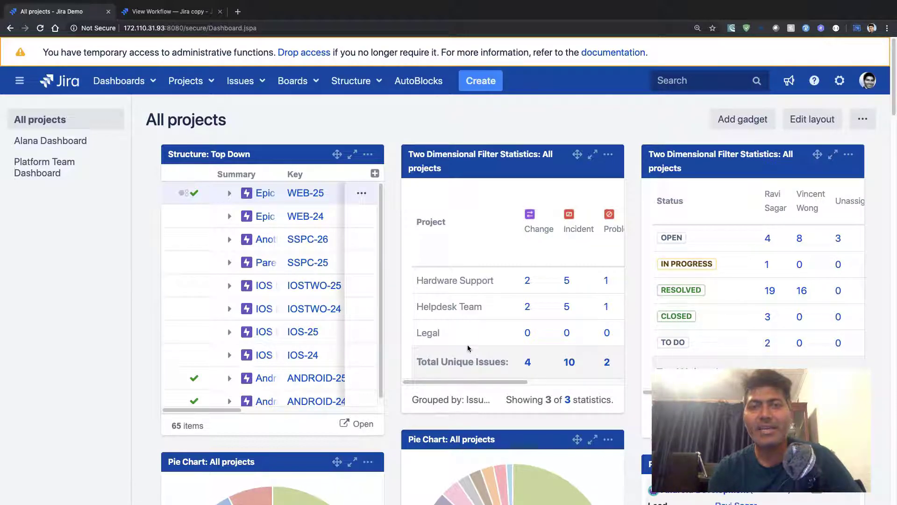
Step: Create Bug ANDROID-128 in Android Development with the summary 'This is a summary'
{"action": "left_click", "coordinate": [486, 82]}
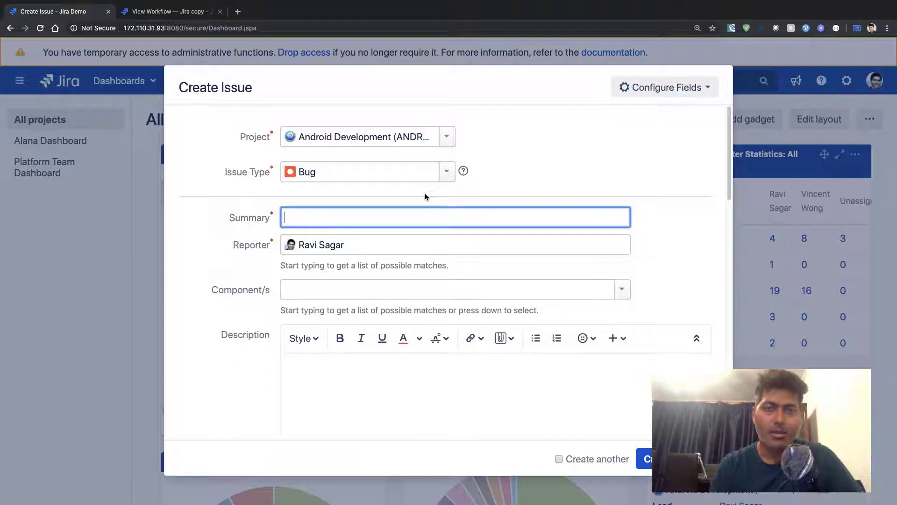
{"action": "type", "text": "This"}
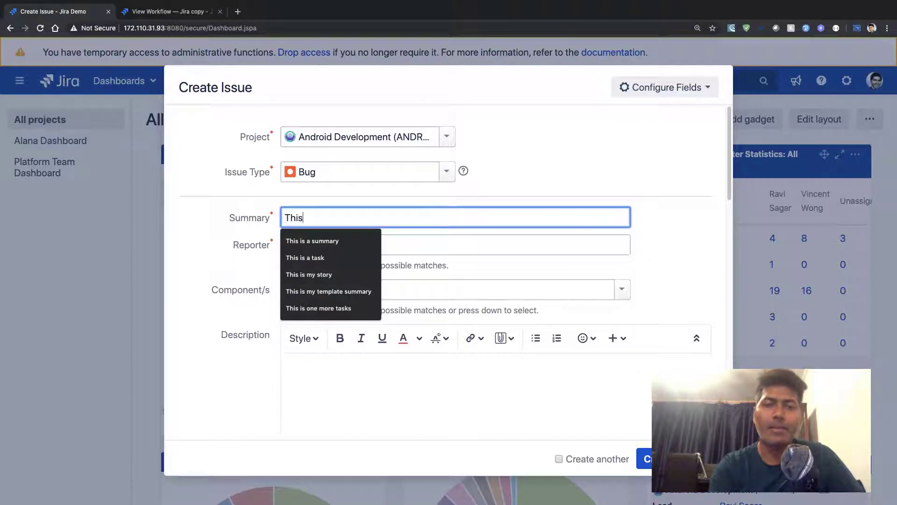
{"action": "key", "text": "Down"}
{"action": "key", "text": "Return"}
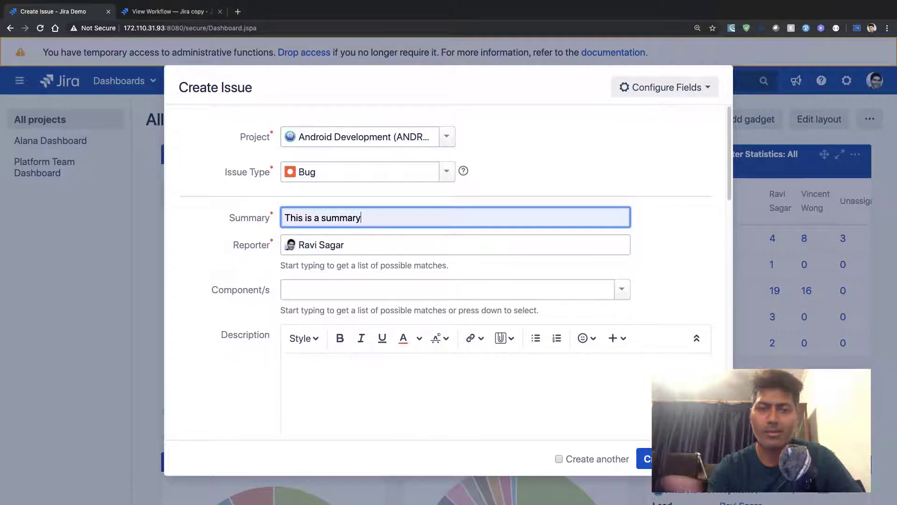
{"action": "scroll", "coordinate": [400, 357], "scroll_direction": "down", "scroll_amount": 10}
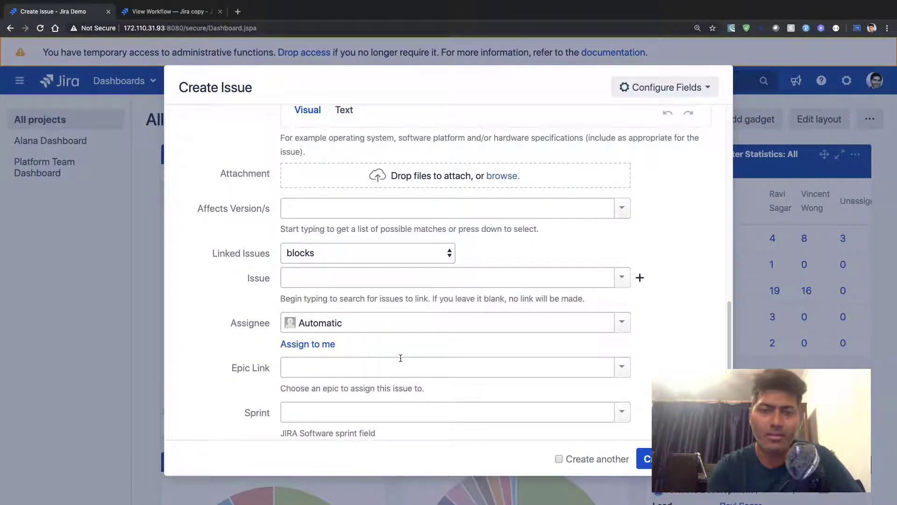
{"action": "scroll", "coordinate": [406, 361], "scroll_direction": "down", "scroll_amount": 3}
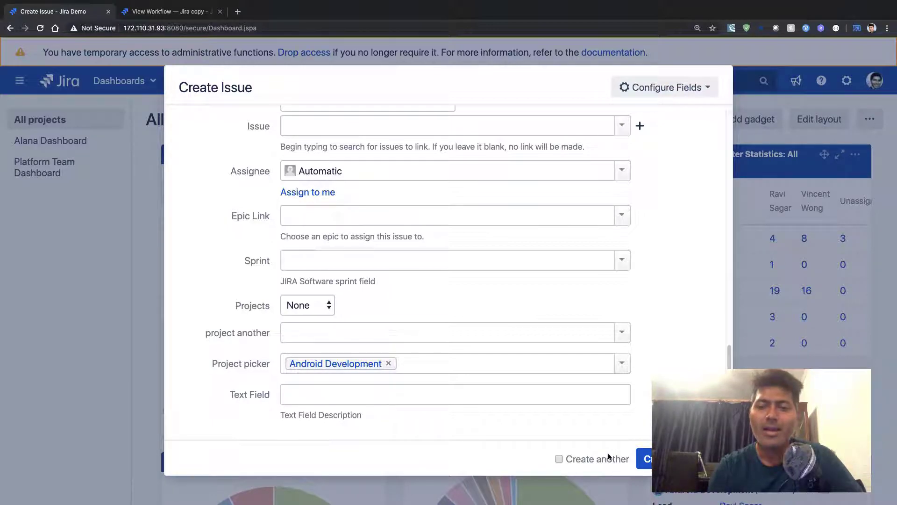
{"action": "left_click", "coordinate": [649, 460]}
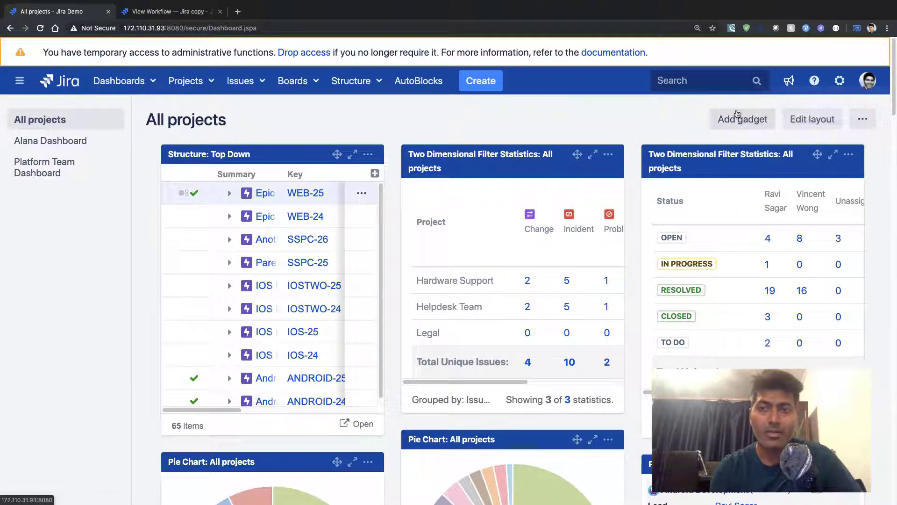
Step: Open ANDROID-128 from Recent Issues and highlight the appended ': Sample Text' in its summary
{"action": "left_click", "coordinate": [241, 81]}
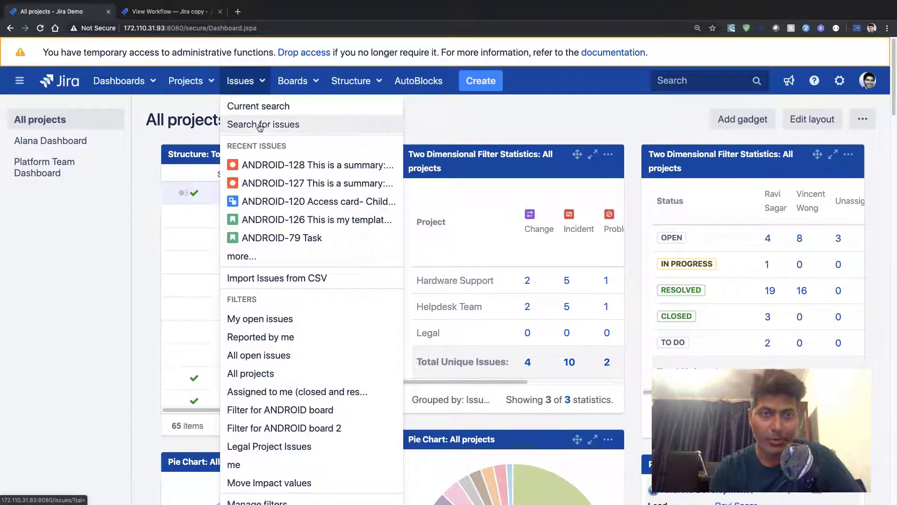
{"action": "left_click", "coordinate": [274, 166]}
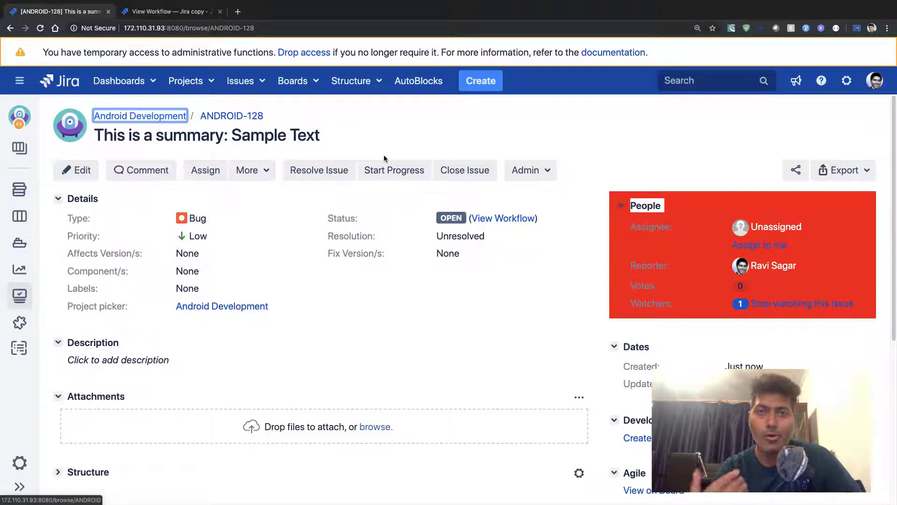
{"action": "left_click", "coordinate": [370, 113]}
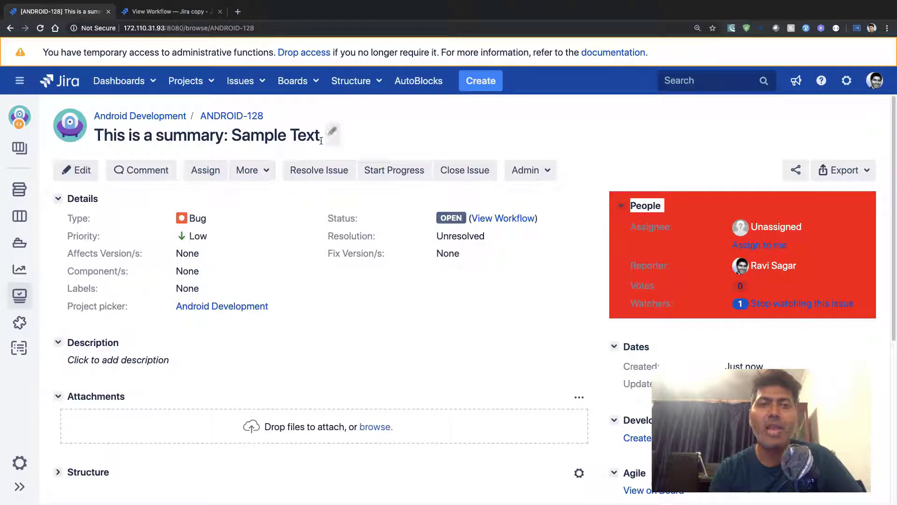
{"action": "left_click_drag", "start_coordinate": [320, 135], "coordinate": [224, 135]}
{"action": "left_click", "coordinate": [374, 135]}
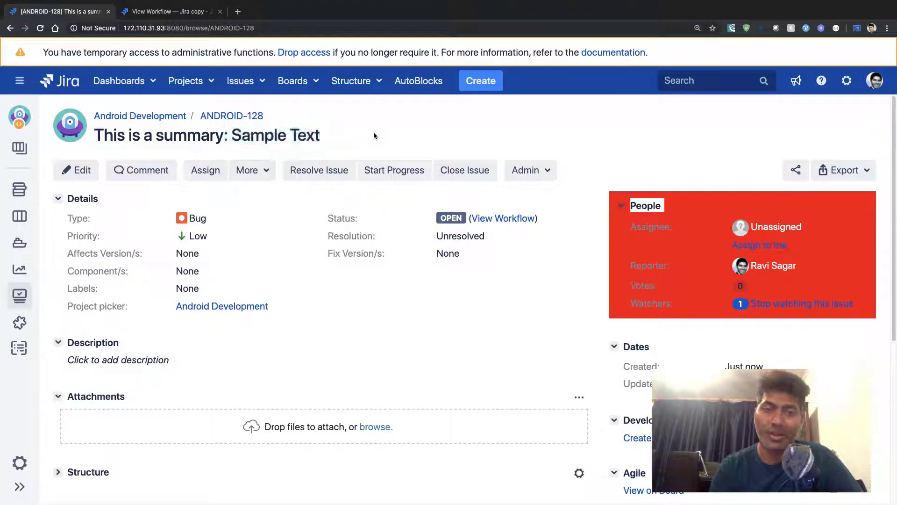
Step: Edit the Jira copy workflow as a draft and dismiss the browser zoom warning
{"action": "left_click", "coordinate": [182, 13]}
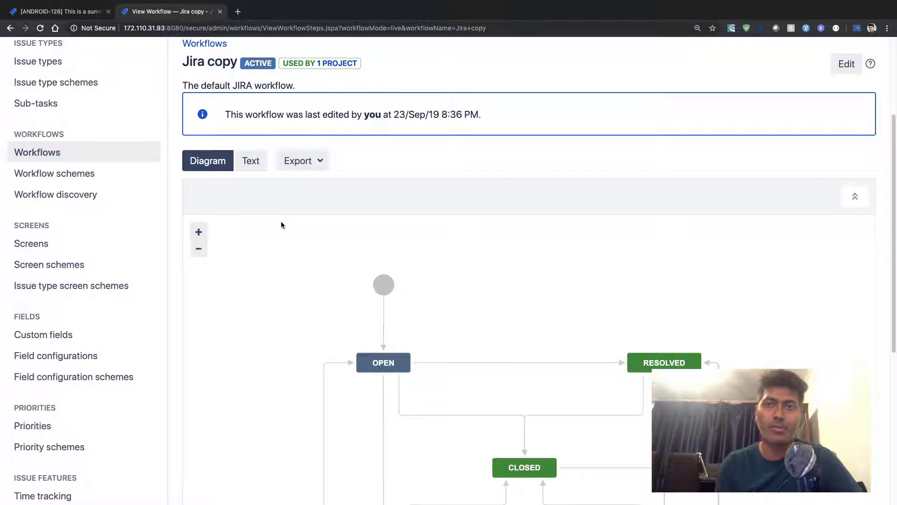
{"action": "left_click", "coordinate": [844, 70]}
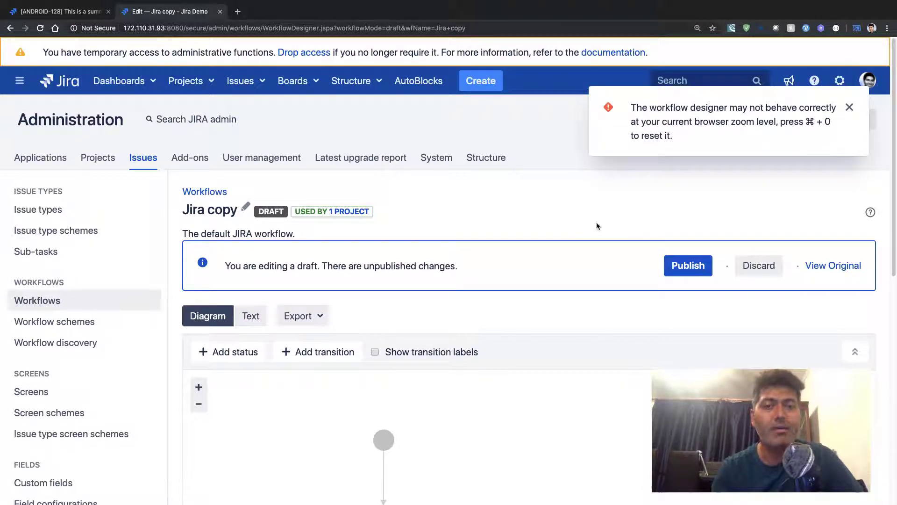
{"action": "scroll", "coordinate": [596, 226], "scroll_direction": "down", "scroll_amount": 5}
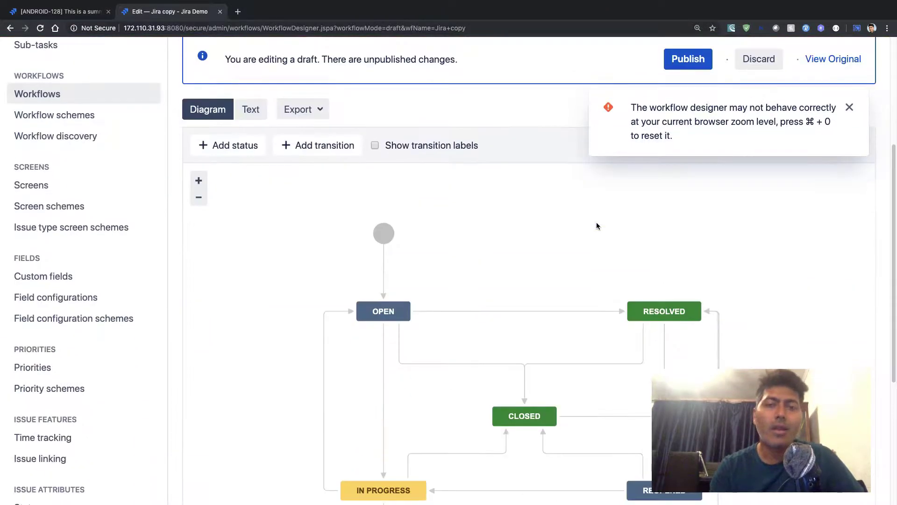
{"action": "left_click", "coordinate": [850, 107]}
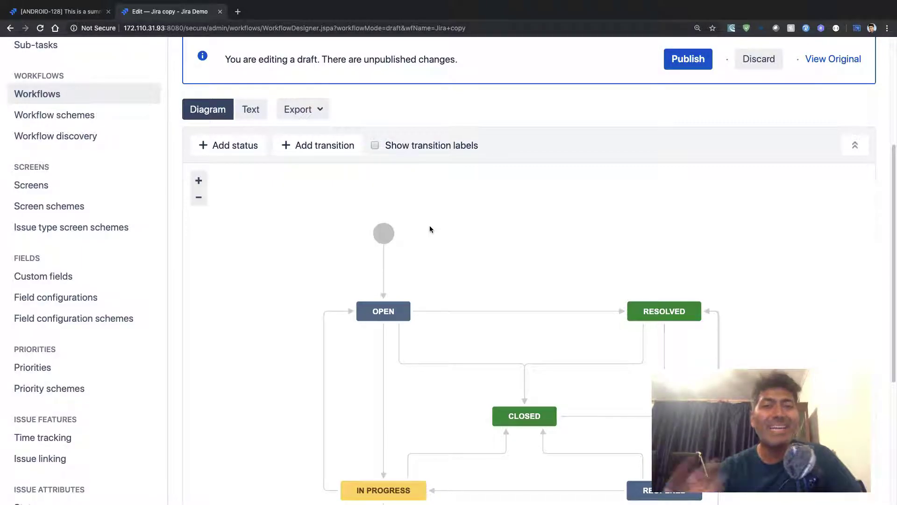
Step: Show the Create Issue transition's post functions and select the inline script post-function's title
{"action": "left_click", "coordinate": [383, 269]}
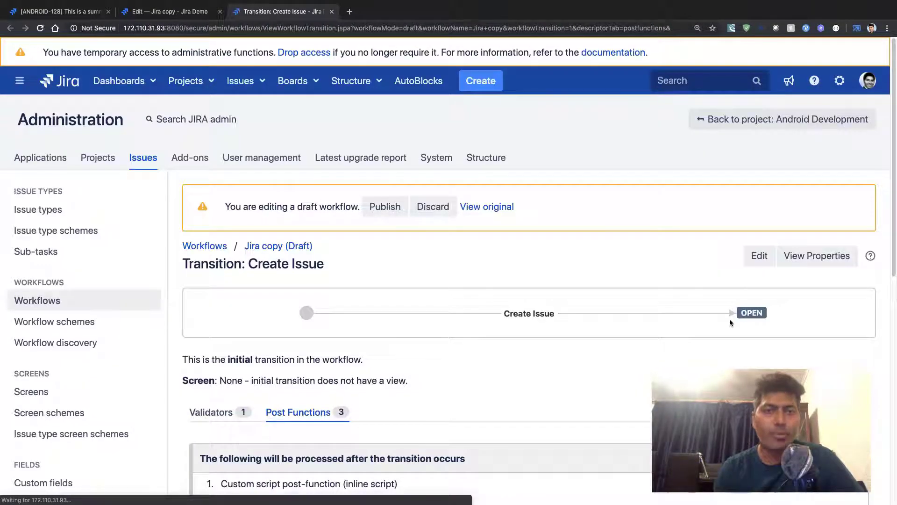
{"action": "scroll", "coordinate": [521, 363], "scroll_direction": "down", "scroll_amount": 5}
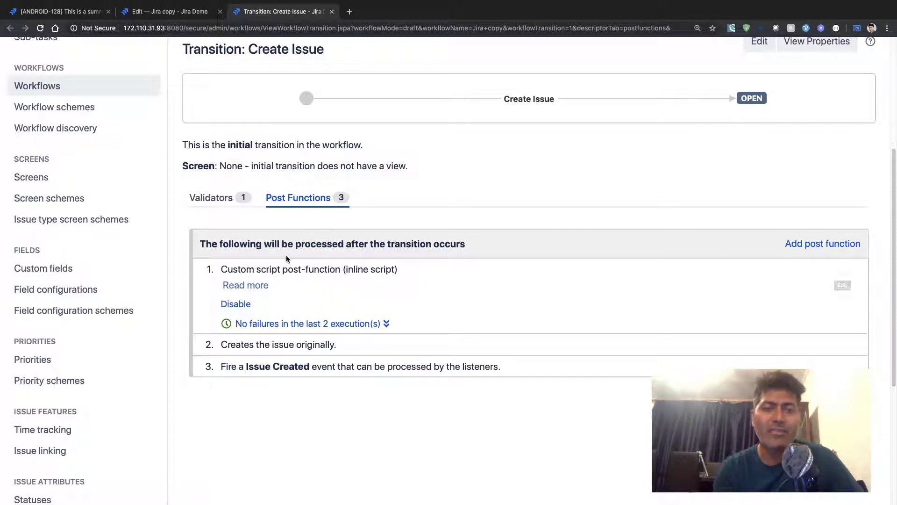
{"action": "triple_click", "coordinate": [308, 270]}
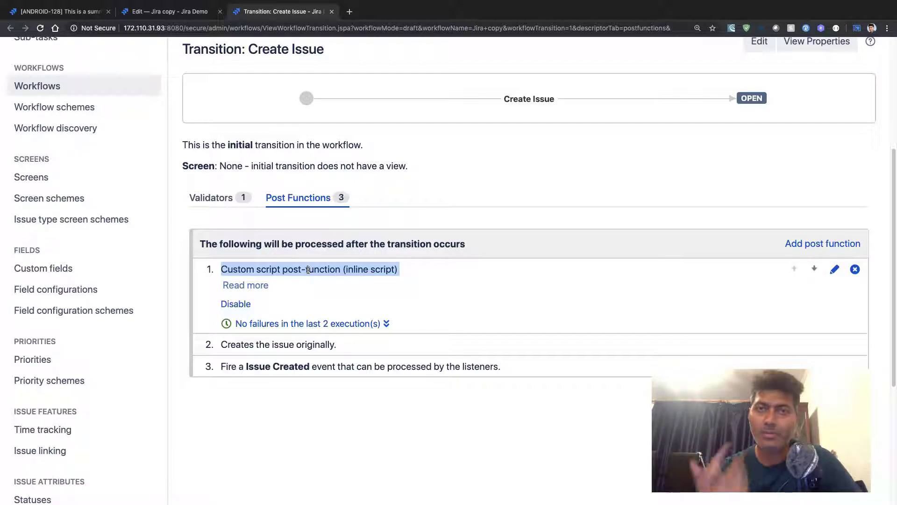
Step: Open the inline script post-function and widen its script editor to full width
{"action": "left_click", "coordinate": [835, 271]}
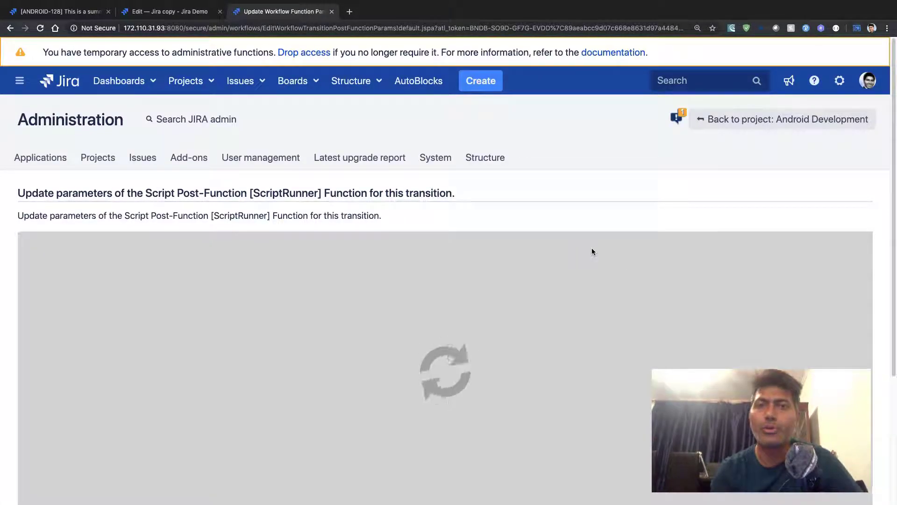
{"action": "scroll", "coordinate": [591, 252], "scroll_direction": "down", "scroll_amount": 5}
{"action": "scroll", "coordinate": [592, 251], "scroll_direction": "up", "scroll_amount": 3}
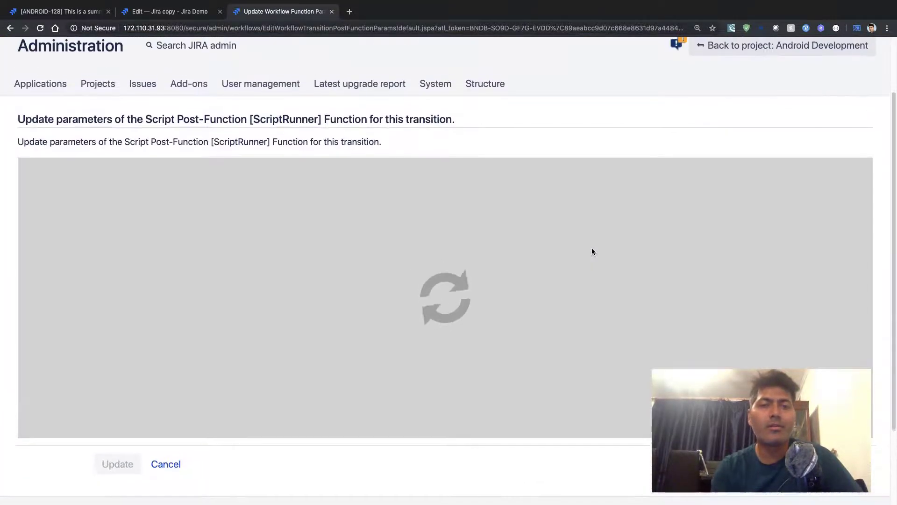
{"action": "scroll", "coordinate": [592, 251], "scroll_direction": "down", "scroll_amount": 1}
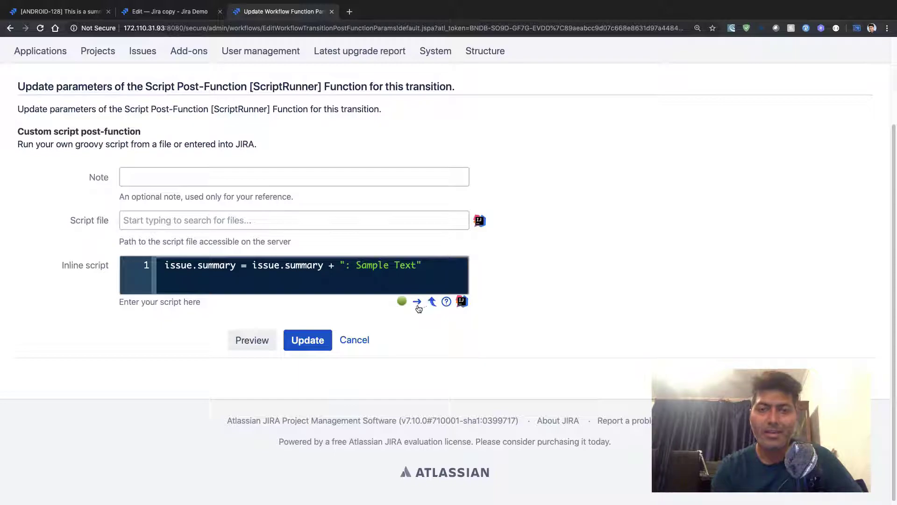
{"action": "left_click", "coordinate": [417, 302]}
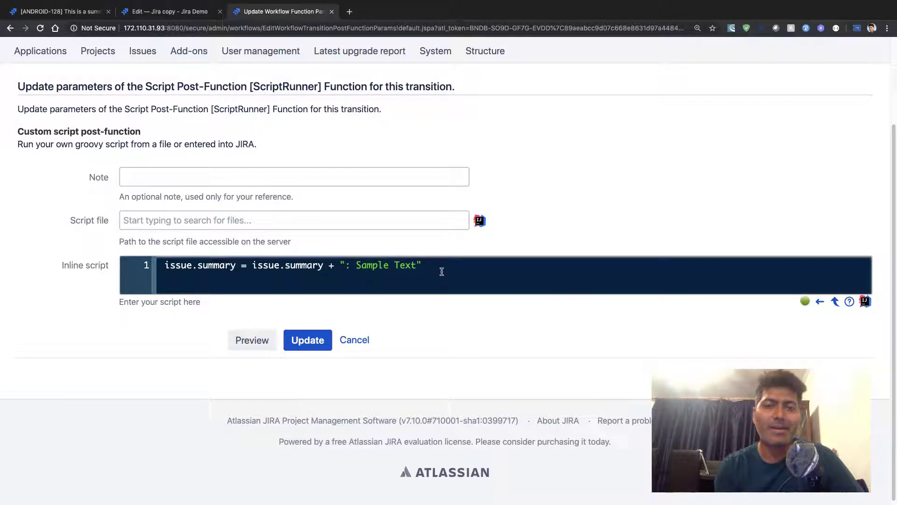
Step: Highlight the script line, then just its appended ': Sample Text' string
{"action": "left_click_drag", "start_coordinate": [441, 272], "coordinate": [140, 261]}
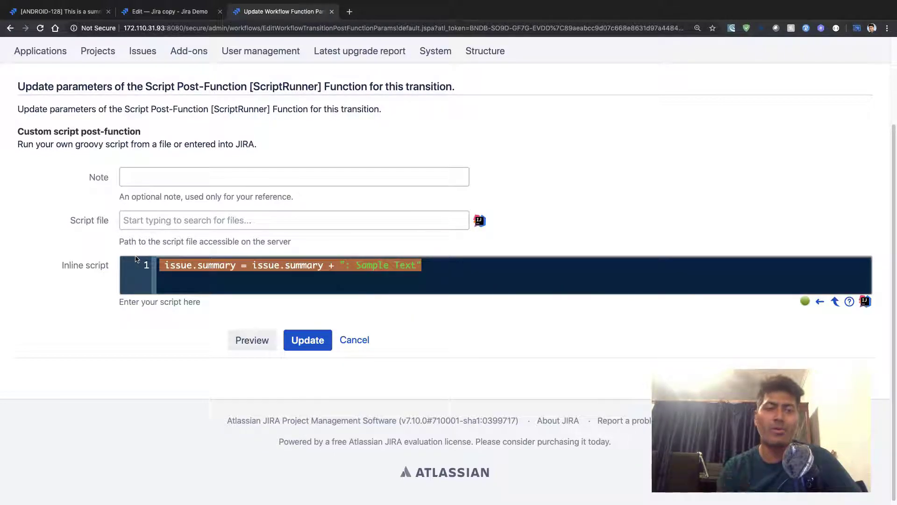
{"action": "left_click", "coordinate": [206, 284]}
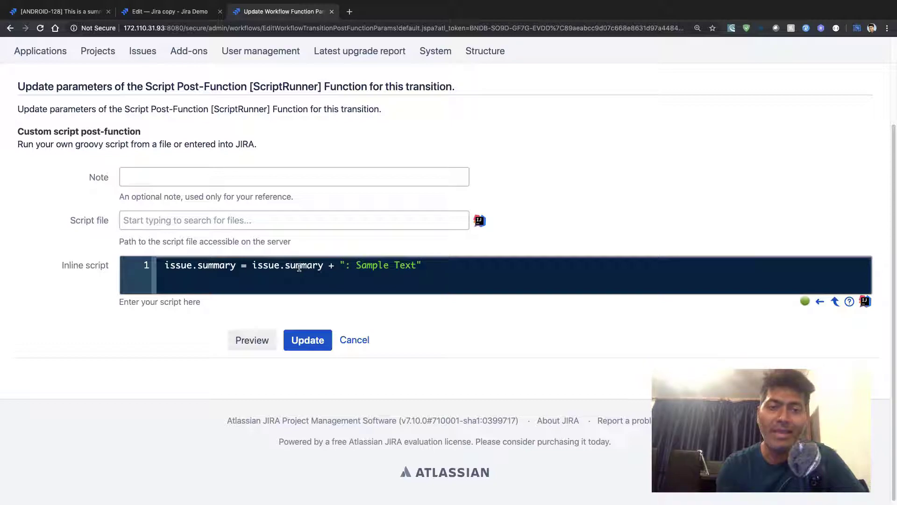
{"action": "left_click_drag", "start_coordinate": [340, 264], "coordinate": [432, 265]}
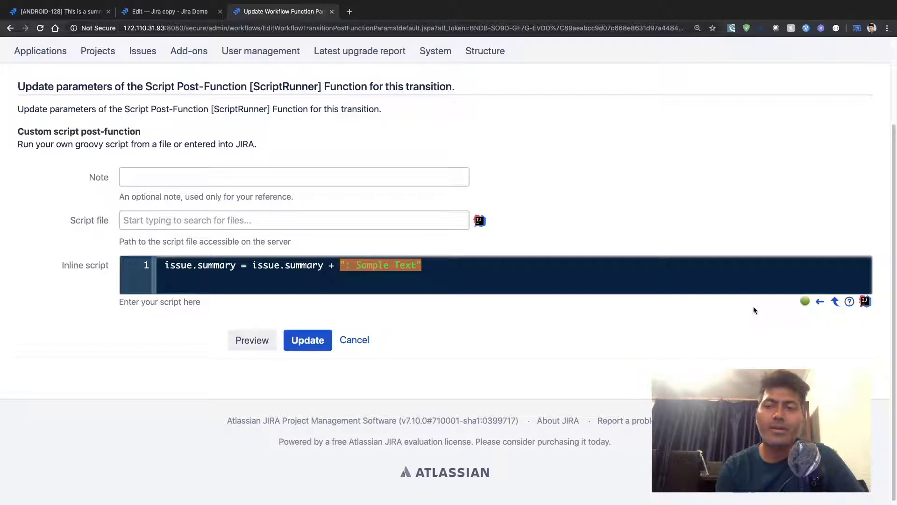
Step: View the reference of available script variables, then close it
{"action": "left_click", "coordinate": [849, 302]}
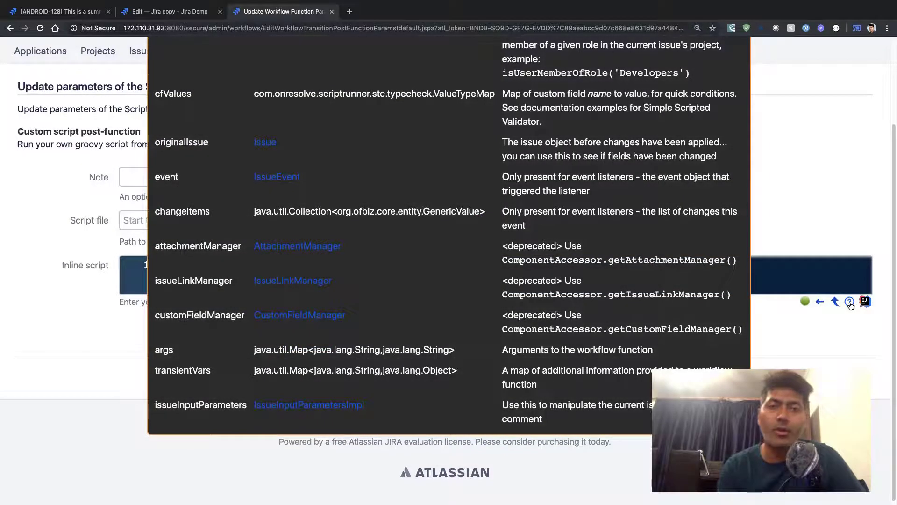
{"action": "scroll", "coordinate": [567, 246], "scroll_direction": "up", "scroll_amount": 5}
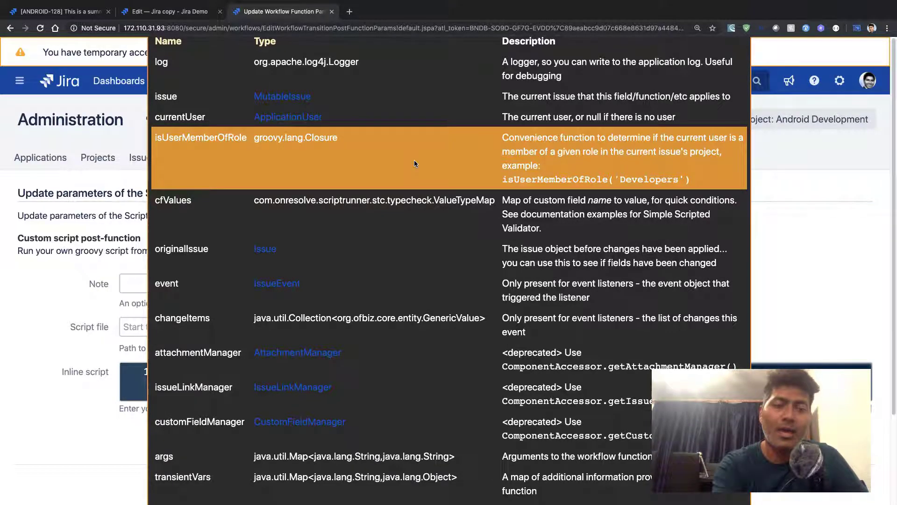
{"action": "key", "text": "Escape"}
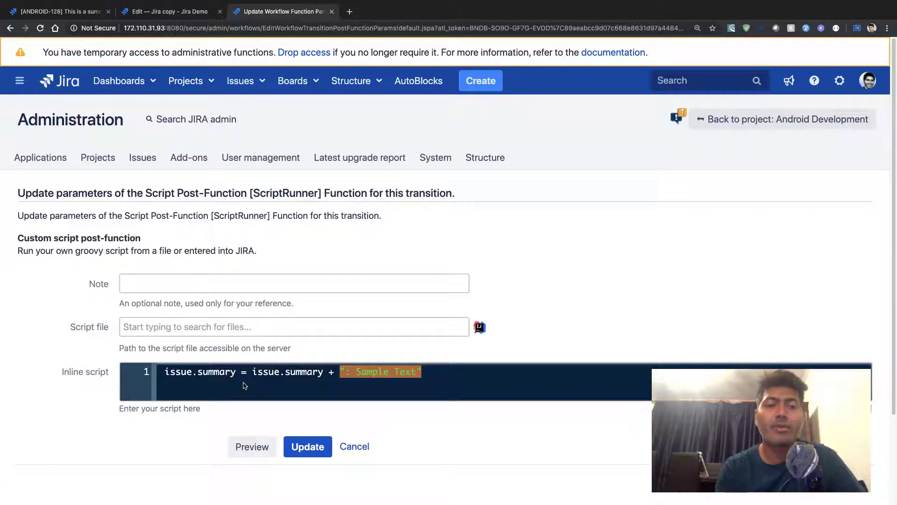
Step: List the issue object's methods on a new line 2, then delete the test text
{"action": "left_click", "coordinate": [489, 377]}
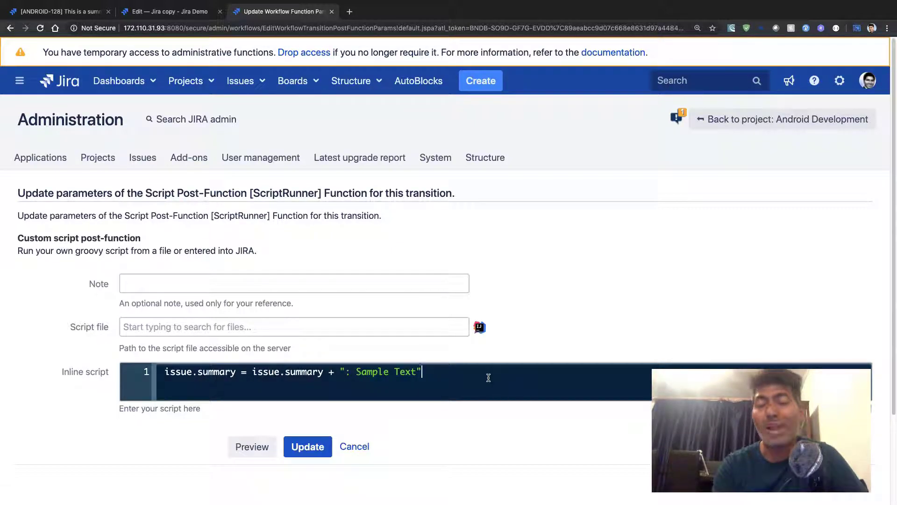
{"action": "key", "text": "Return"}
{"action": "type", "text": "issue."}
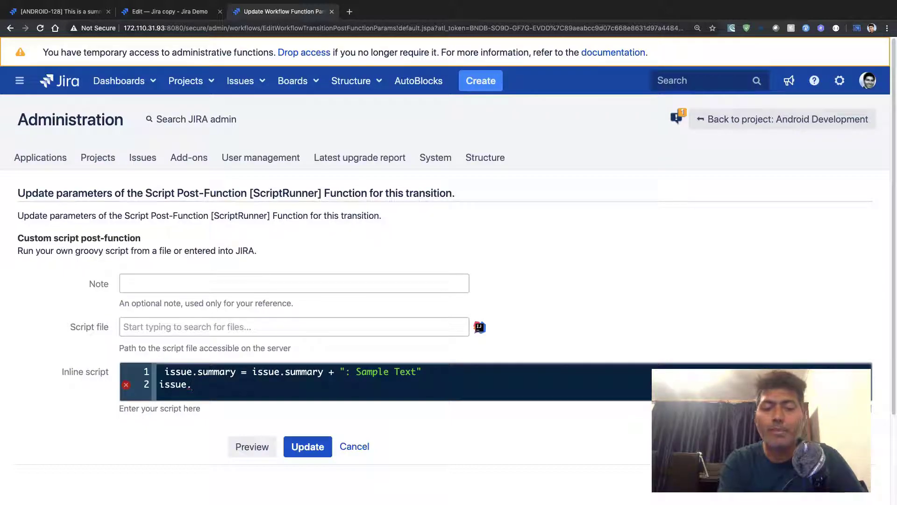
{"action": "key", "text": "ctrl+space"}
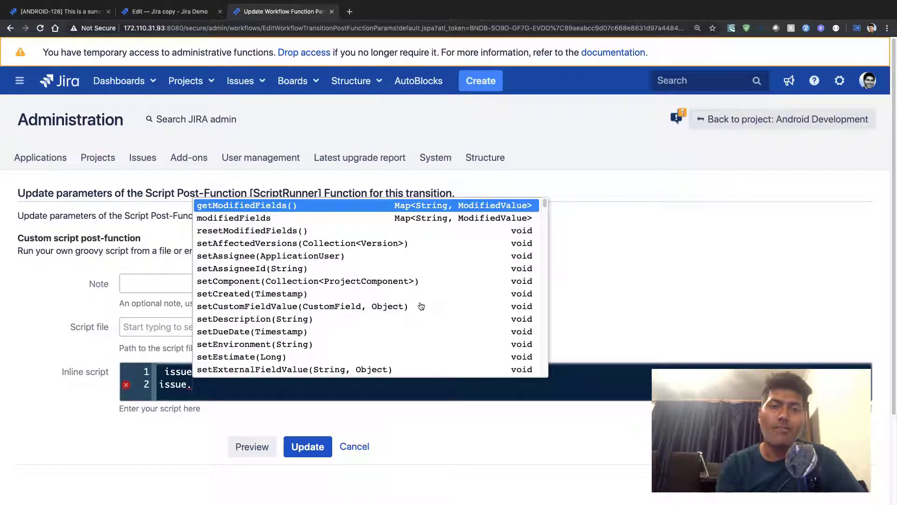
{"action": "scroll", "coordinate": [374, 279], "scroll_direction": "down", "scroll_amount": 2}
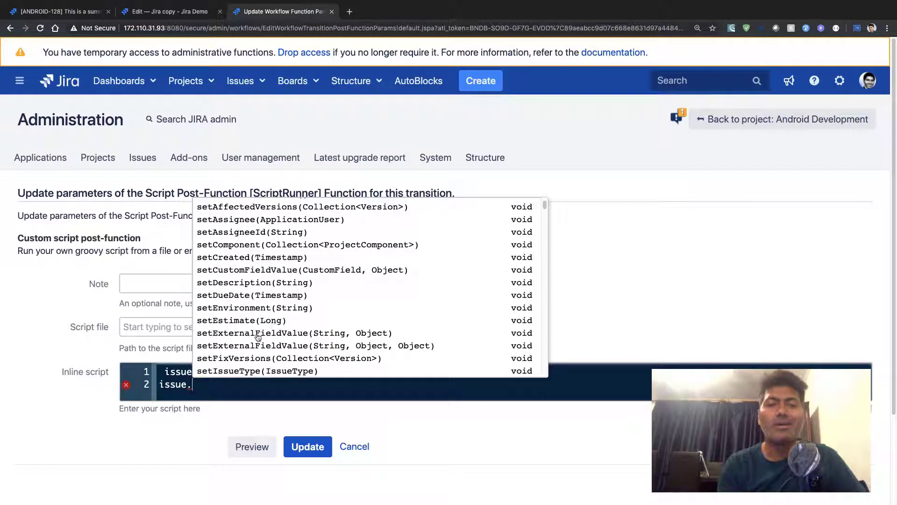
{"action": "double_click", "coordinate": [180, 389]}
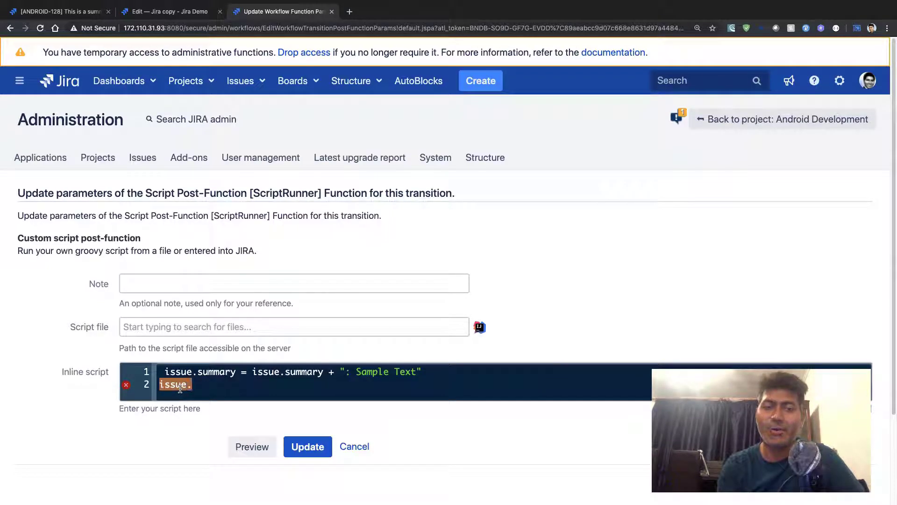
{"action": "key", "text": "BackSpace"}
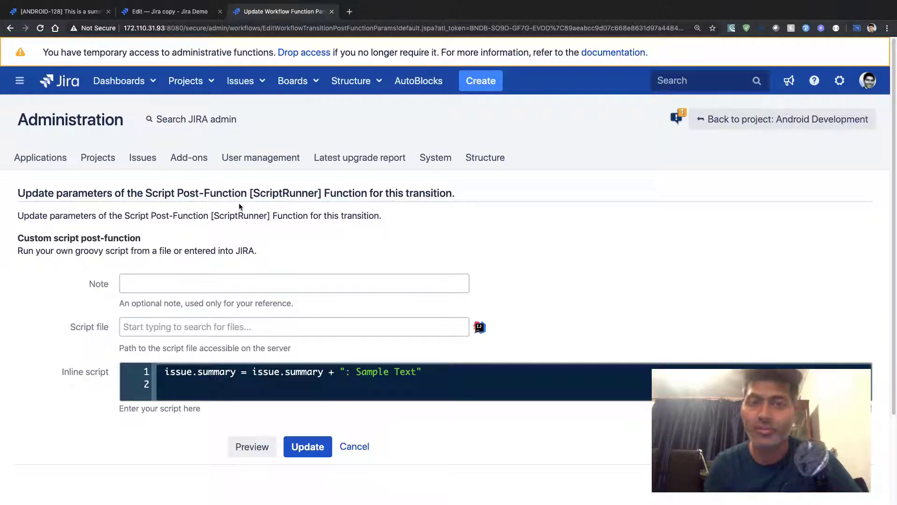
{"action": "triple_click", "coordinate": [269, 373]}
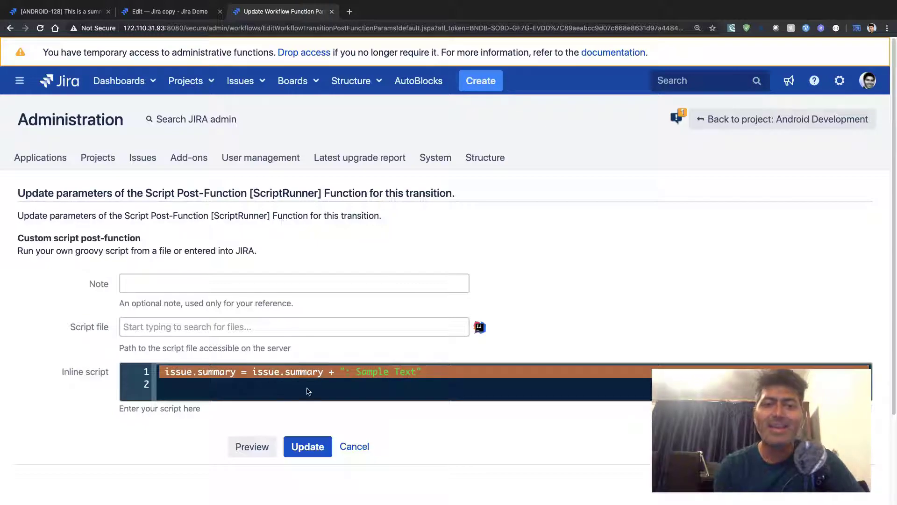
{"action": "triple_click", "coordinate": [368, 373]}
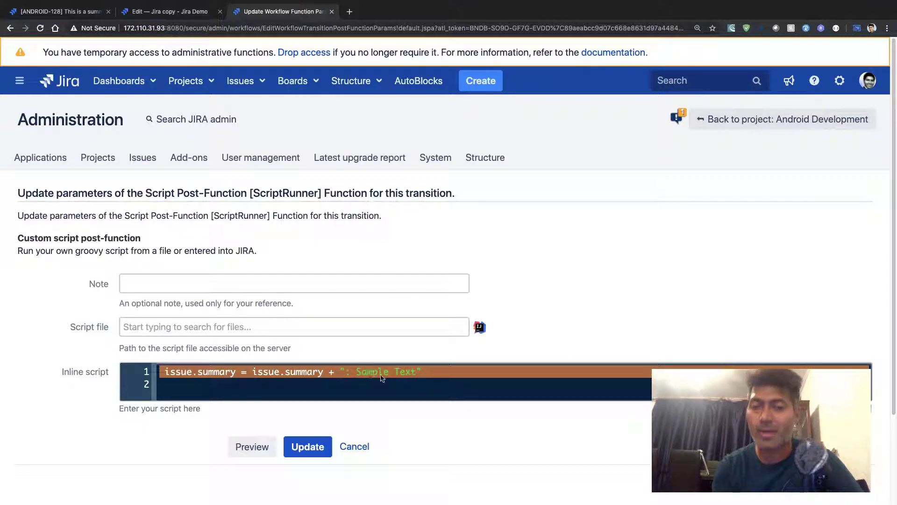
{"action": "left_click", "coordinate": [390, 383]}
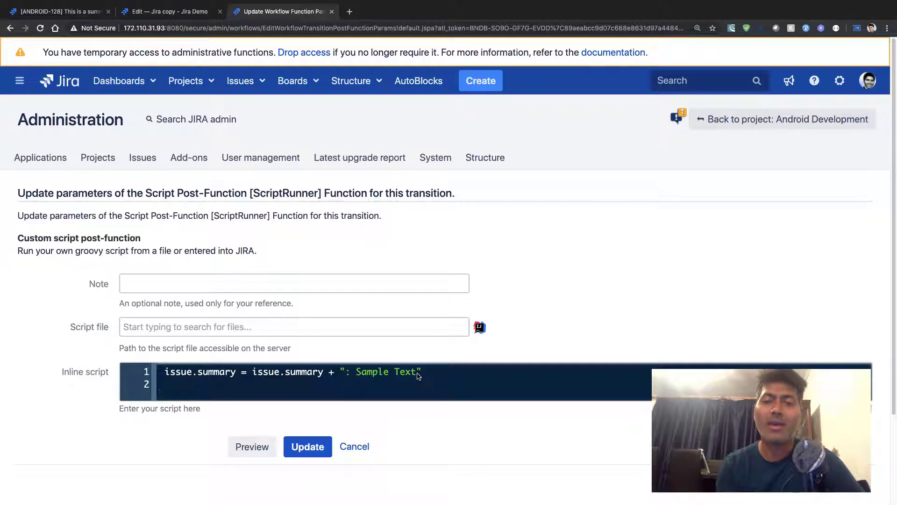
{"action": "left_click_drag", "start_coordinate": [417, 374], "coordinate": [347, 365]}
{"action": "left_click", "coordinate": [346, 366]}
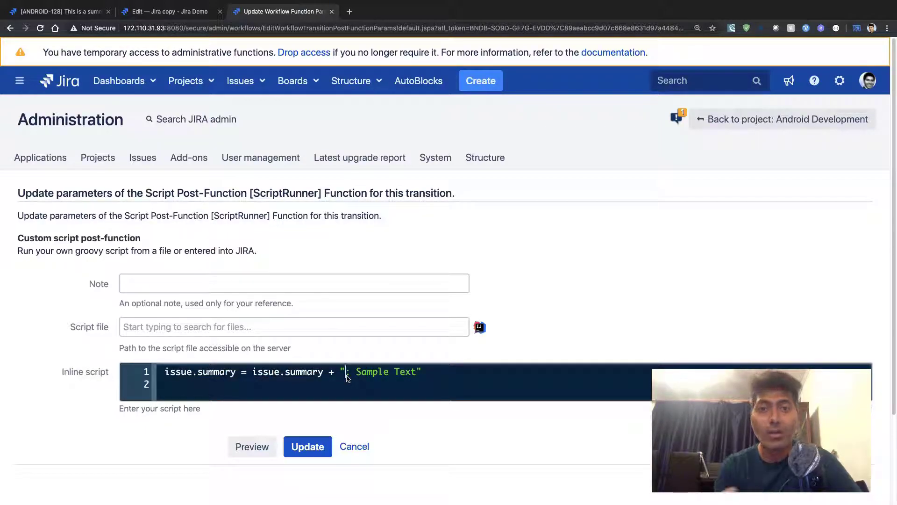
{"action": "left_click_drag", "start_coordinate": [416, 373], "coordinate": [348, 370]}
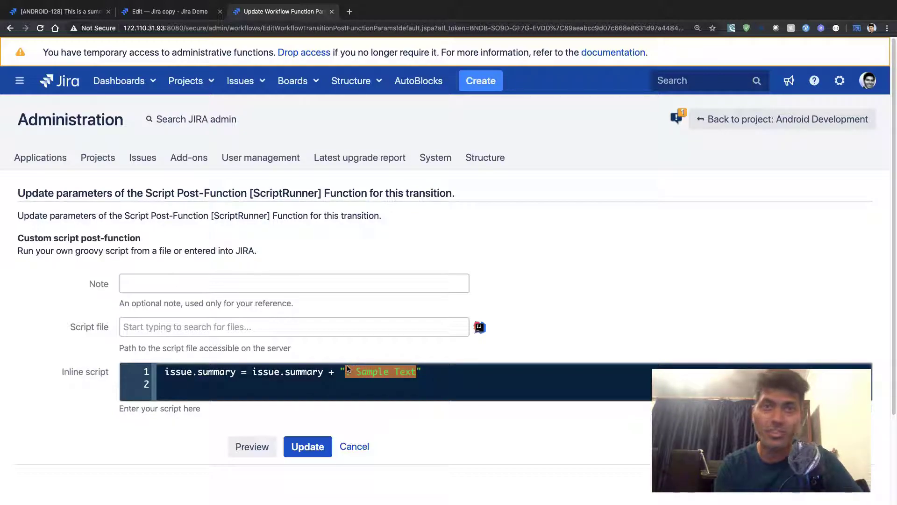